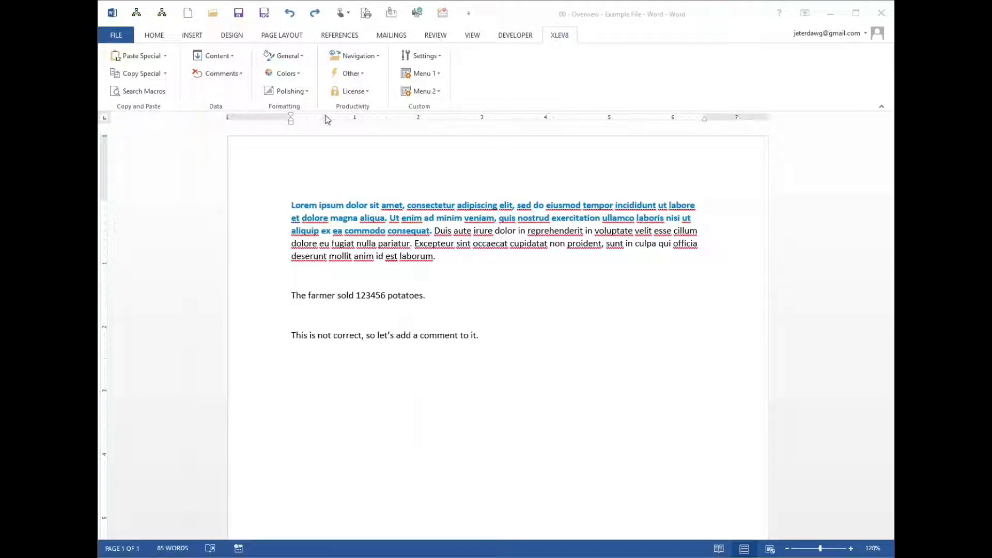
Step: Examine the available Paste Special commands and read the description of the Paste Special Picker
left_click(163, 62)
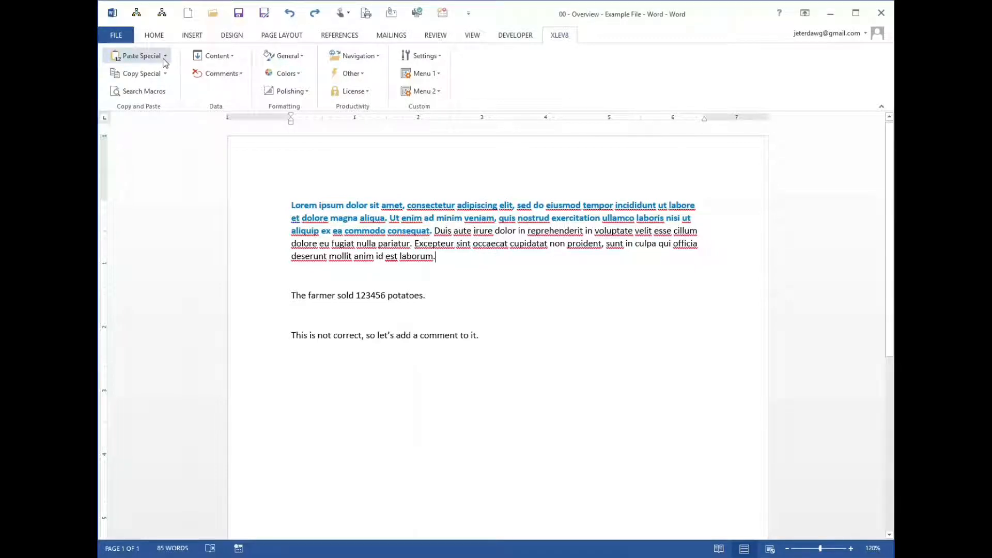
left_click(148, 60)
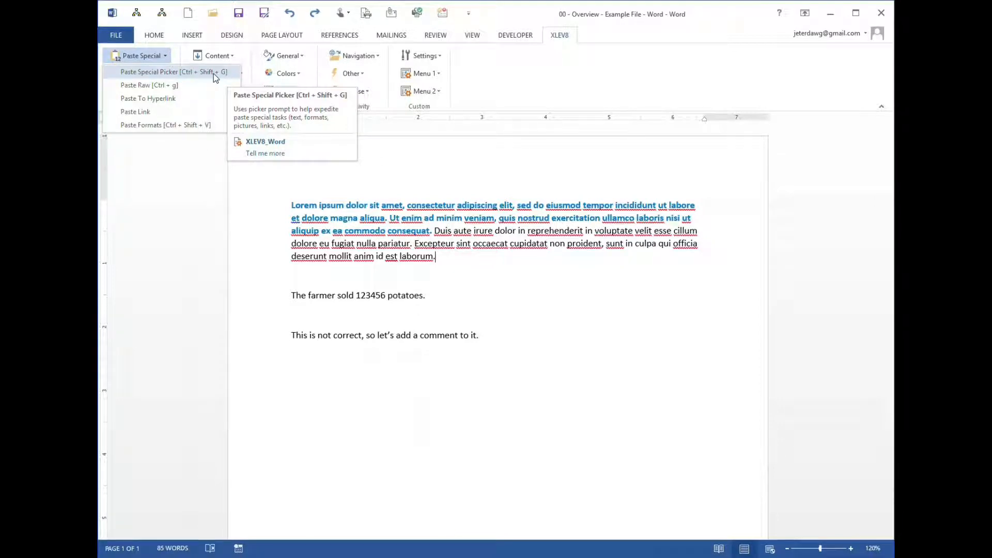
key("Escape")
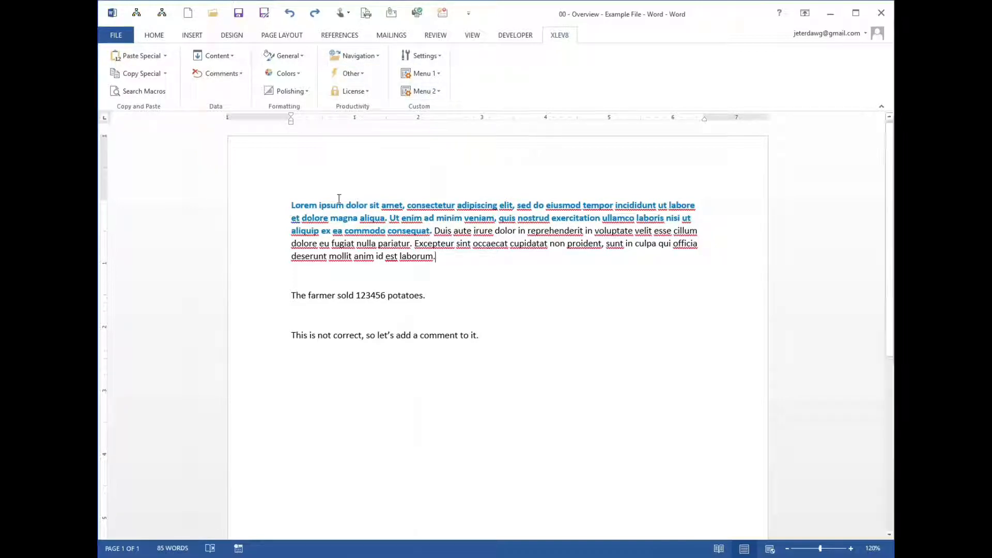
Step: Highlight the first paragraph's text from "ipsum" through "nulla" in yellow with the Toggle Highlight Color macro
left_click_drag(344, 205, 377, 243)
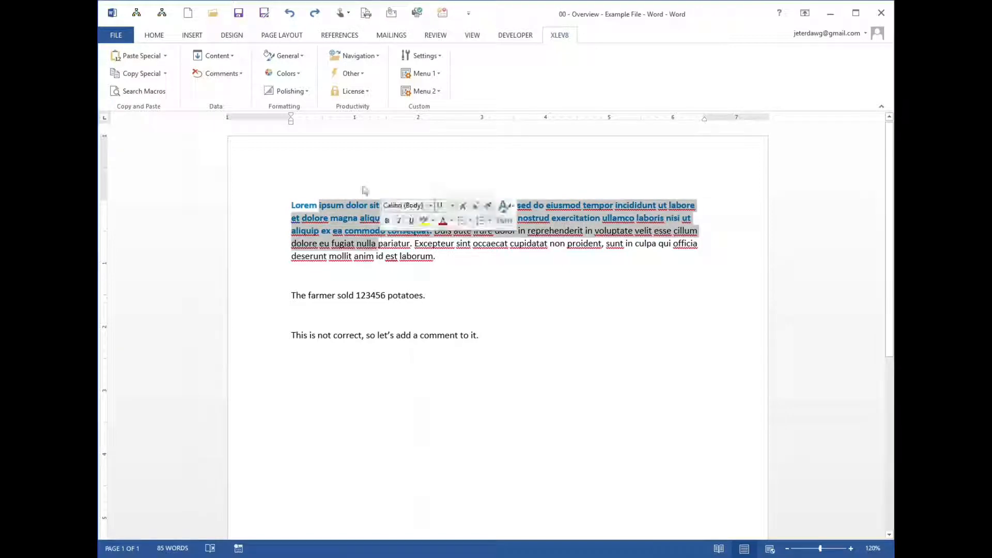
left_click(290, 90)
left_click(291, 74)
left_click(297, 103)
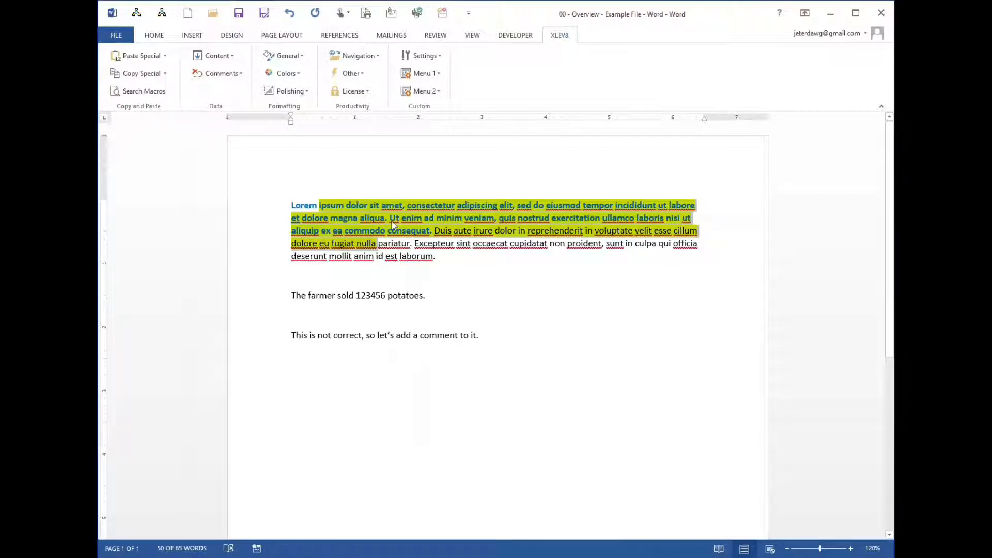
Step: Repeat the highlight toggle on the selected passage, cycling through the colors until no highlight is left
key("F4")
key("F4")
key("F4")
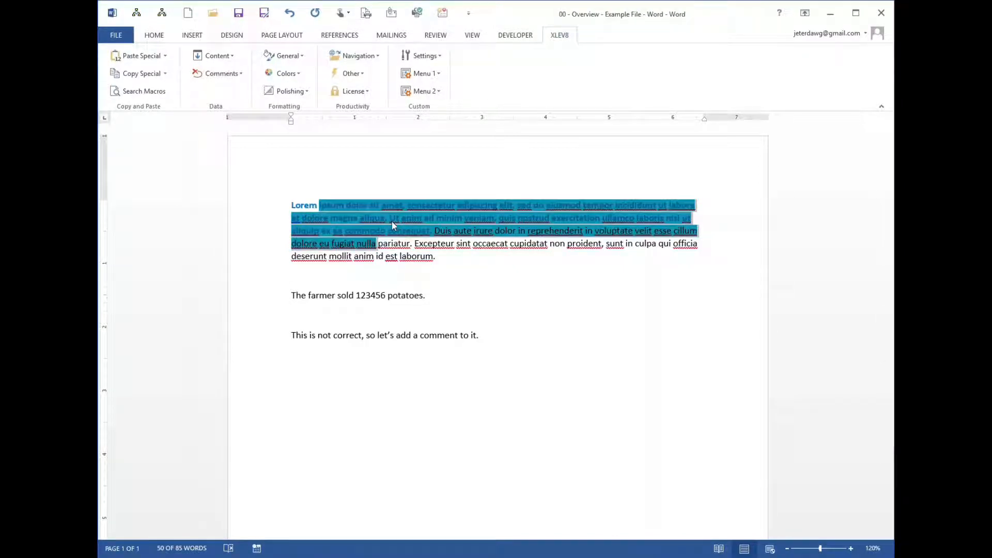
key("F4")
key("F4")
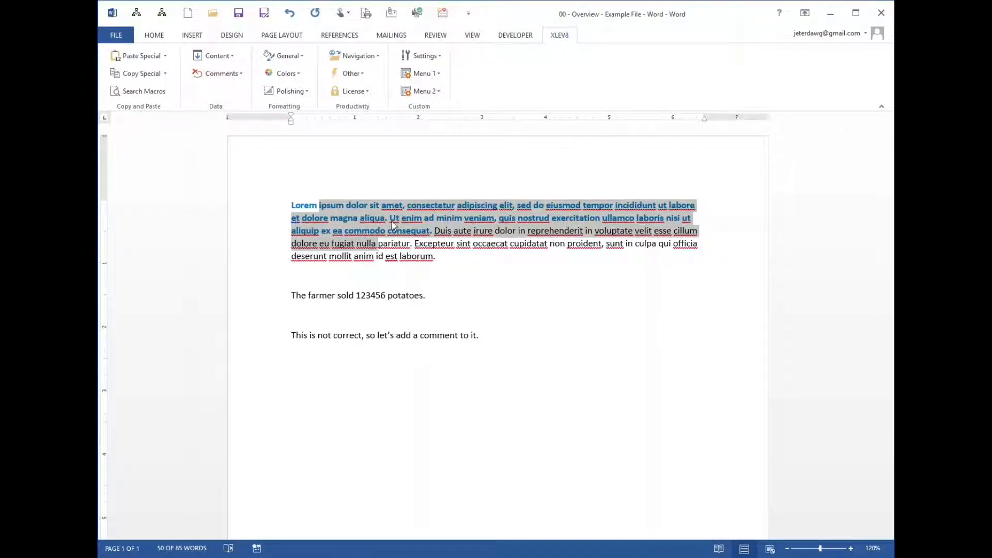
Step: Search the macros for "toggle" and go through the matching entries to the description of Toggle Highlight Color
left_click(155, 91)
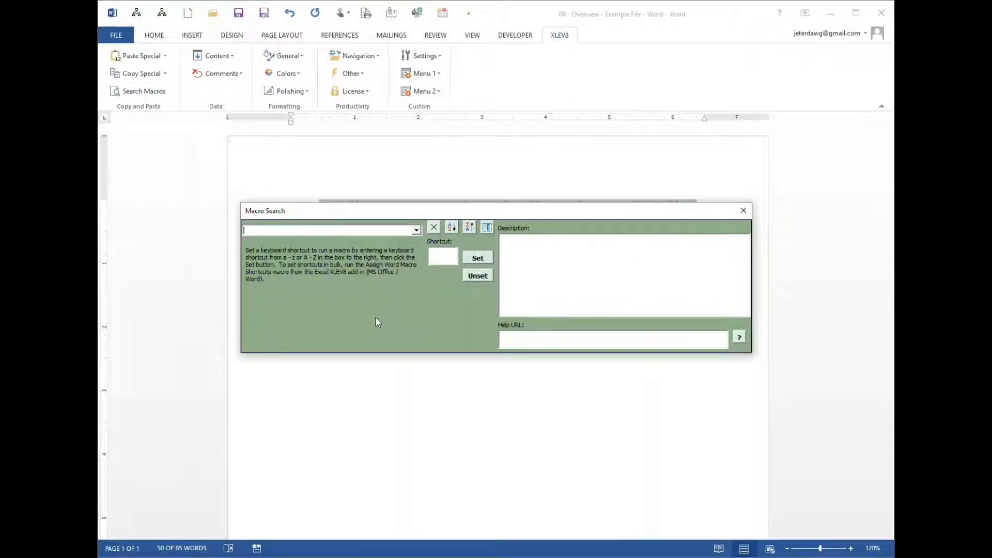
type("toggle")
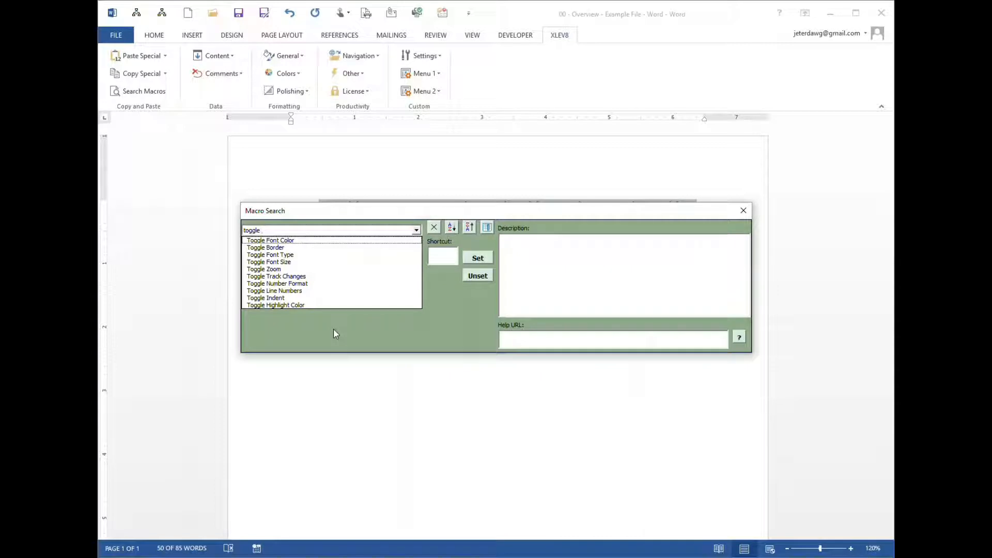
key("Down")
key("Down")
key("Down")
key("Down")
key("Down")
key("Down")
key("Down")
key("Down")
key("Down")
key("Down")
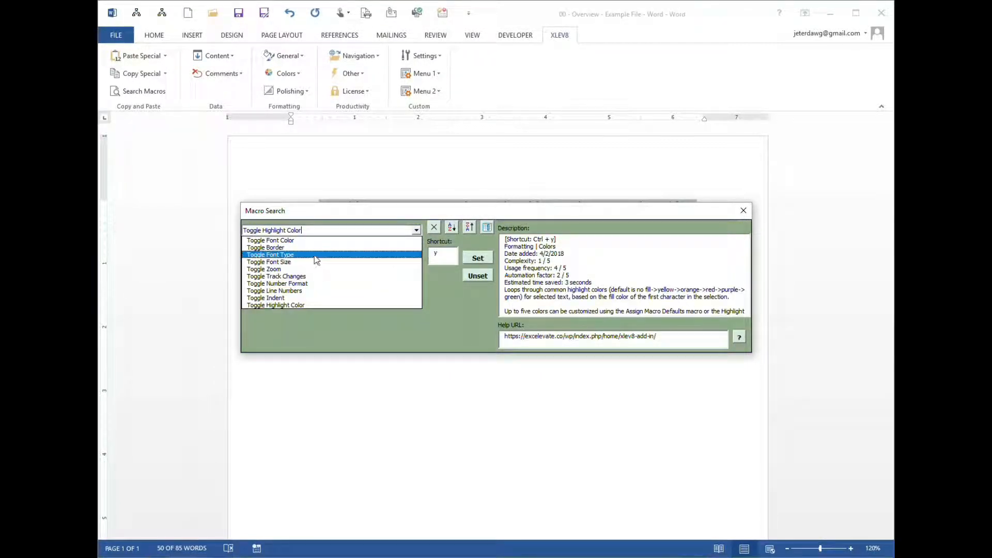
Step: Choose Toggle Highlight Color, close the macro search, give the selected passage a yellow highlight, and deselect it
left_click(299, 306)
key("Escape")
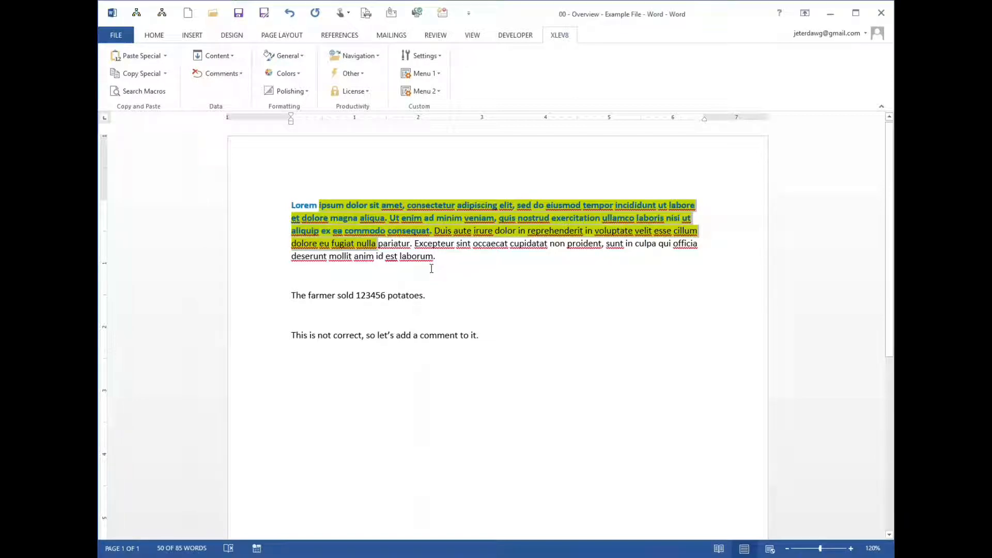
left_click(449, 257)
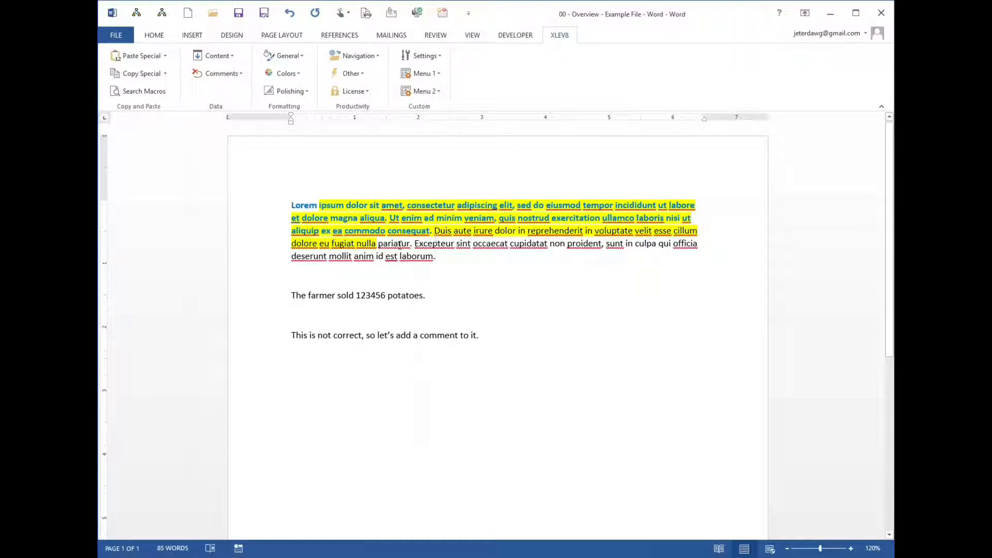
Step: Highlight the first paragraph's text from "ipsum" through "pariatur" in blue, using option 4 of the Highlight Color Picker
left_click_drag(399, 244, 331, 205)
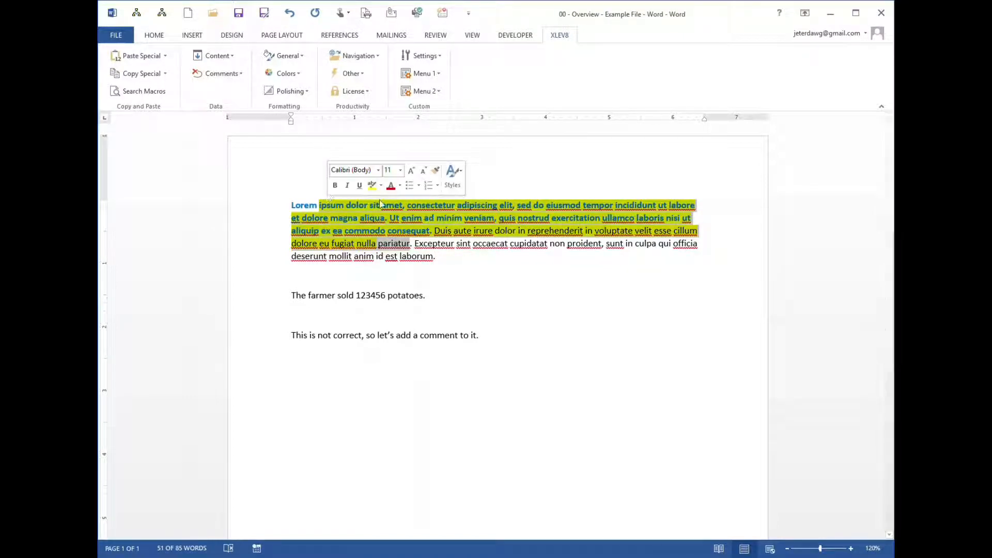
left_click(293, 74)
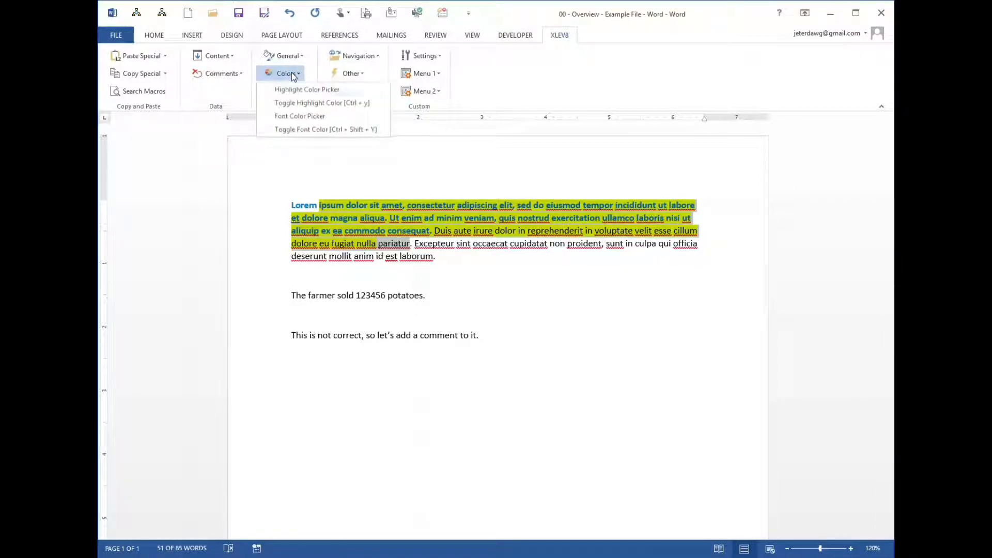
left_click(315, 91)
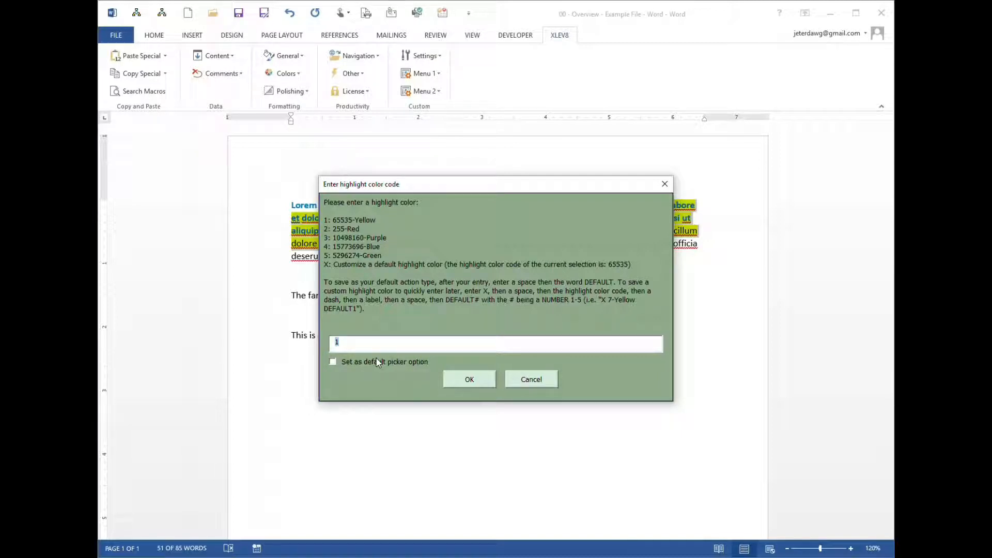
key("BackSpace")
type("4")
key("Return")
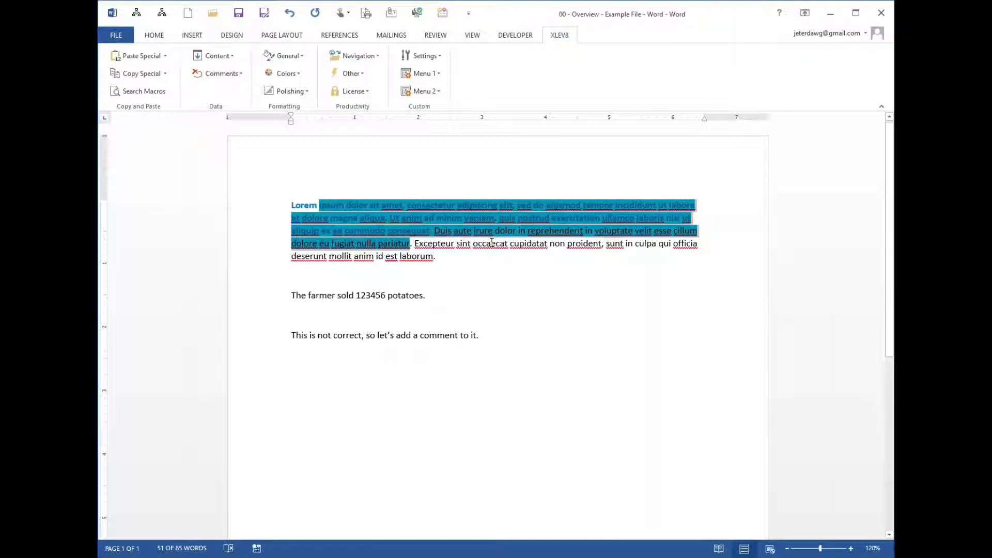
Step: Search the macros for "picker", go through the matching entries and their descriptions, and close the search
left_click(155, 91)
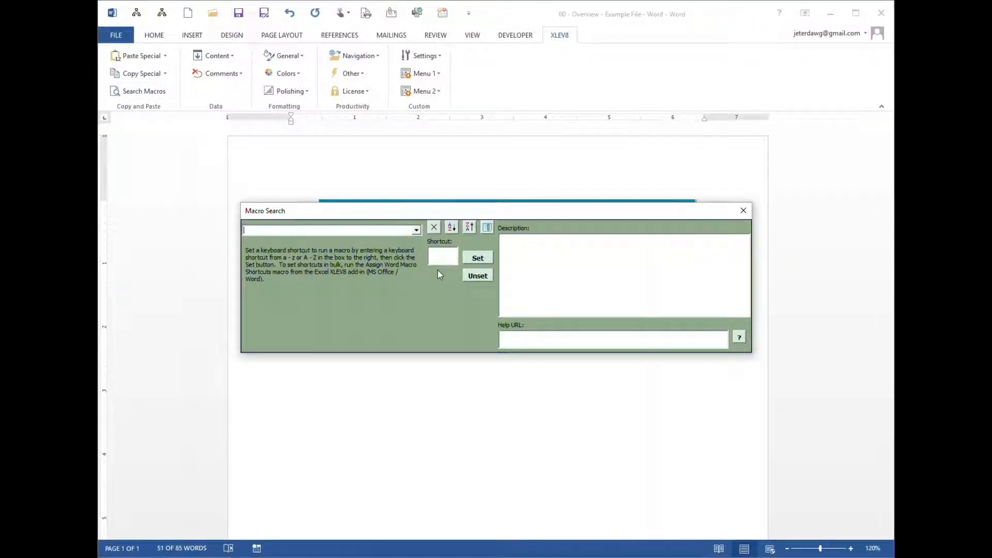
type("pe Pic")
type("ker")
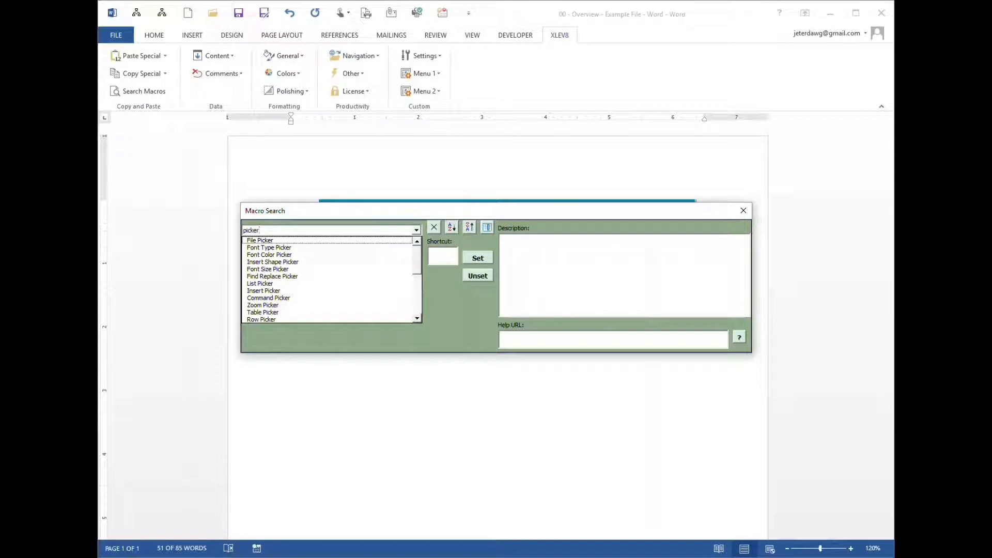
key("Down")
key("Down")
key("Down")
key("Down")
key("Down")
key("Down")
key("Down")
key("Down")
key("Down")
key("Down")
key("Down")
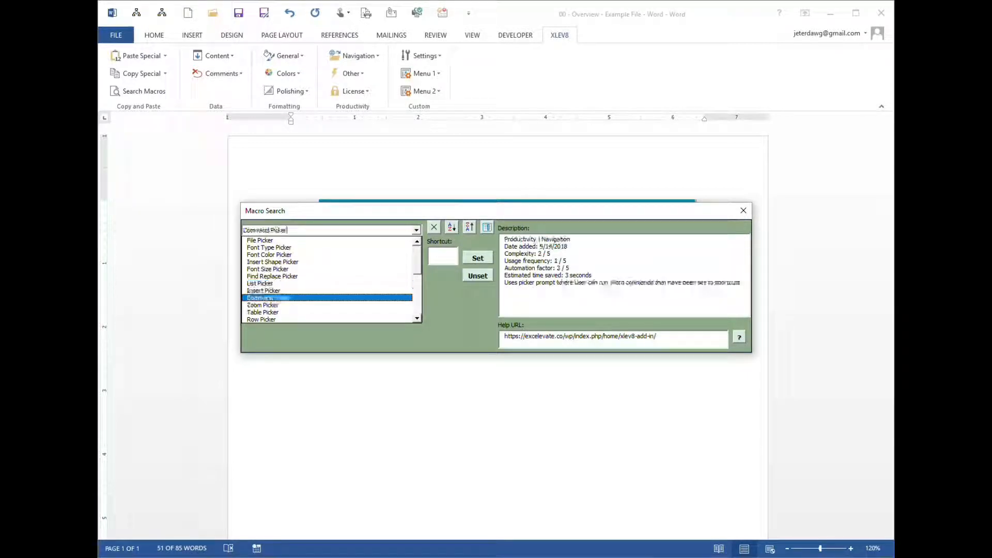
key("Escape")
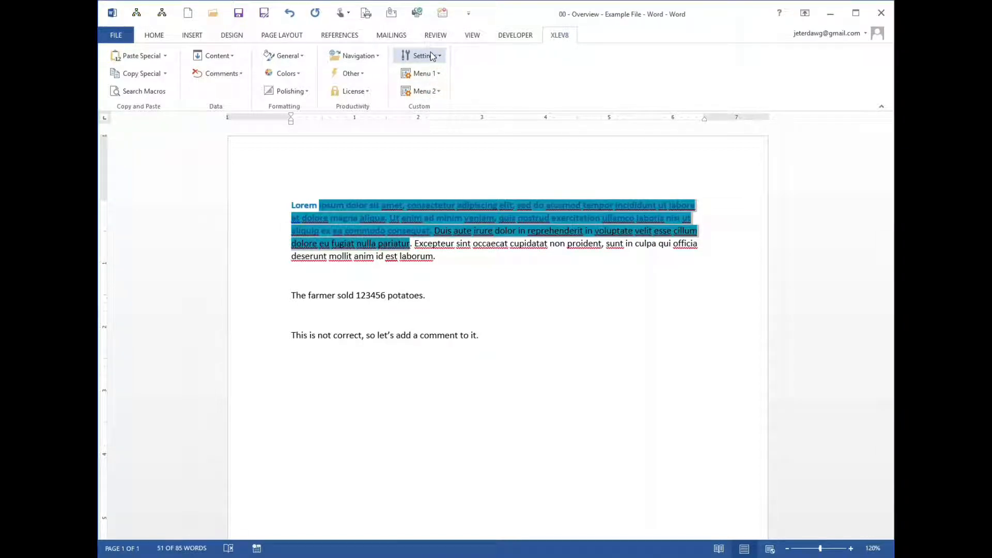
Step: Run the custom Insert Happy Face macro to add the smiley drawing with its speech cloud to the page
left_click(433, 74)
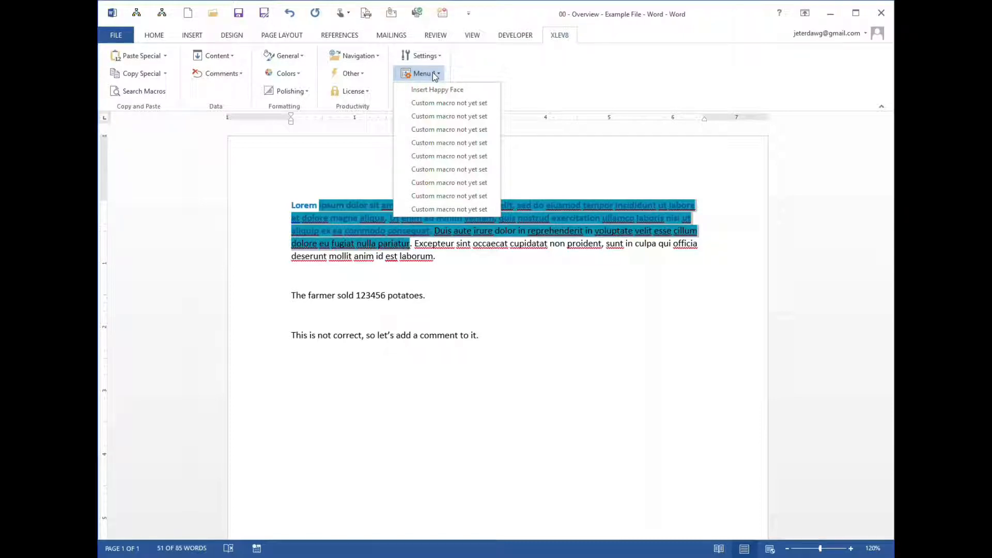
left_click(437, 90)
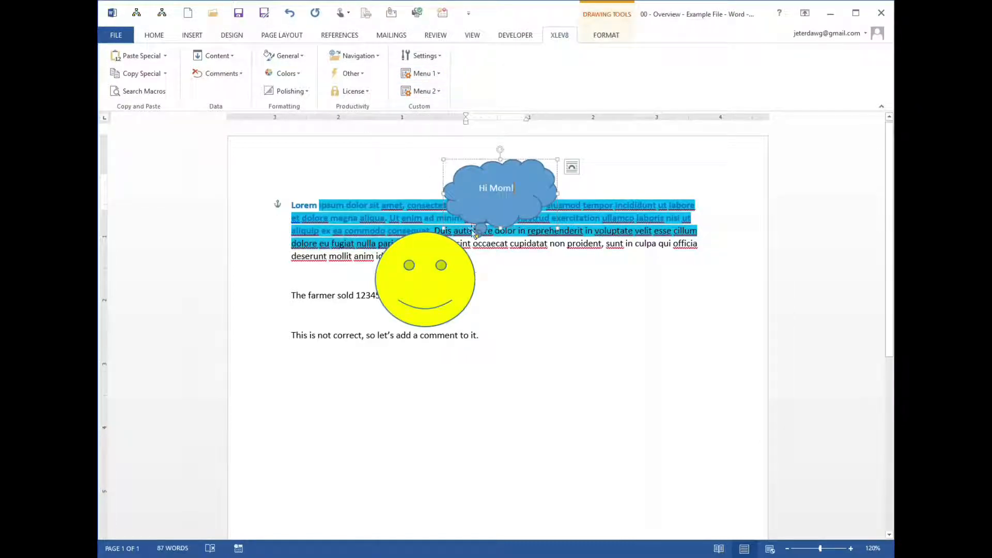